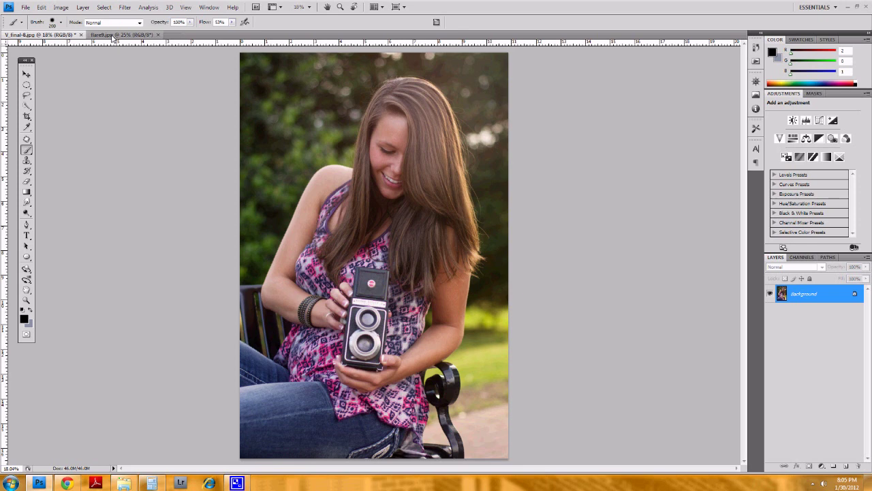
Check the flare9.jpg flare image and paste its copied contents into the portrait as a new layer
{"action": "left_click", "coordinate": [113, 35]}
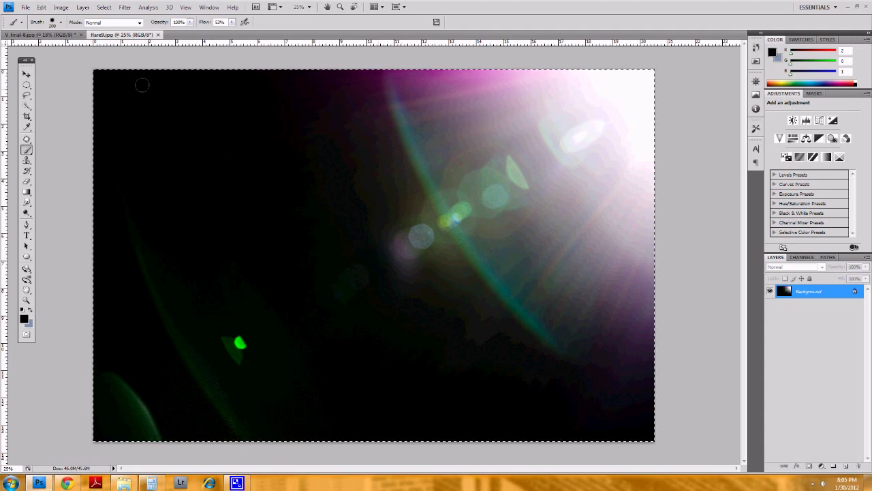
{"action": "left_click", "coordinate": [45, 36]}
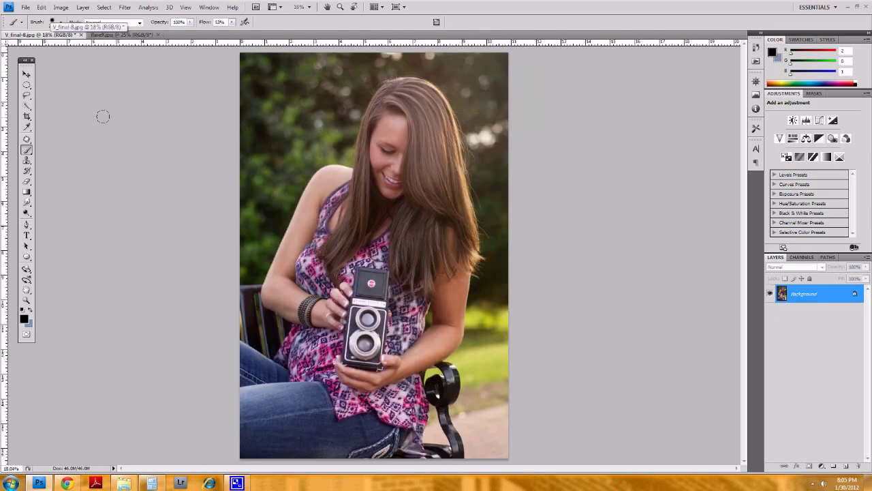
{"action": "key", "text": "ctrl+v"}
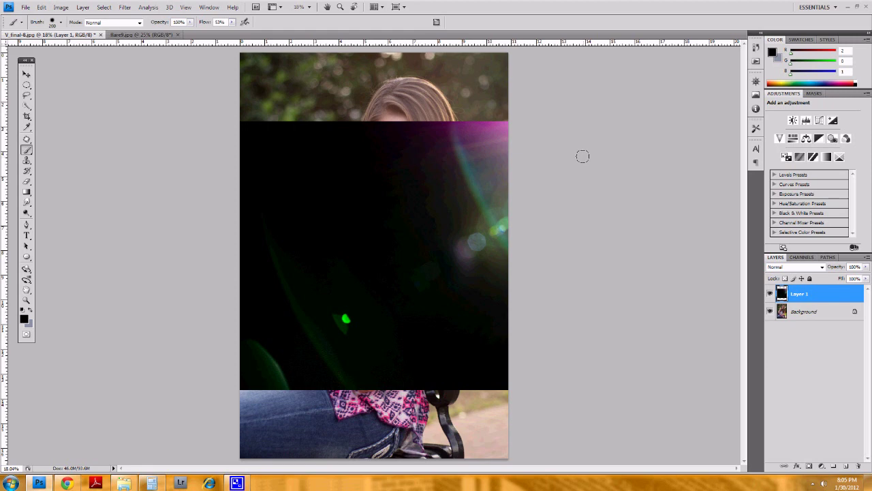
Rotate the flare layer by -90 degrees with Free Transform and align it with the portrait's canvas edges
{"action": "key", "text": "ctrl+t"}
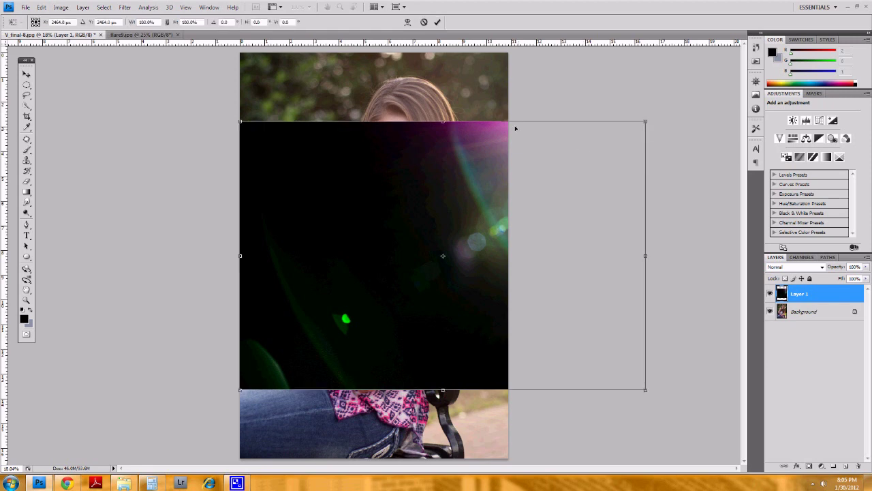
{"action": "left_click_drag", "start_coordinate": [474, 196], "coordinate": [408, 196]}
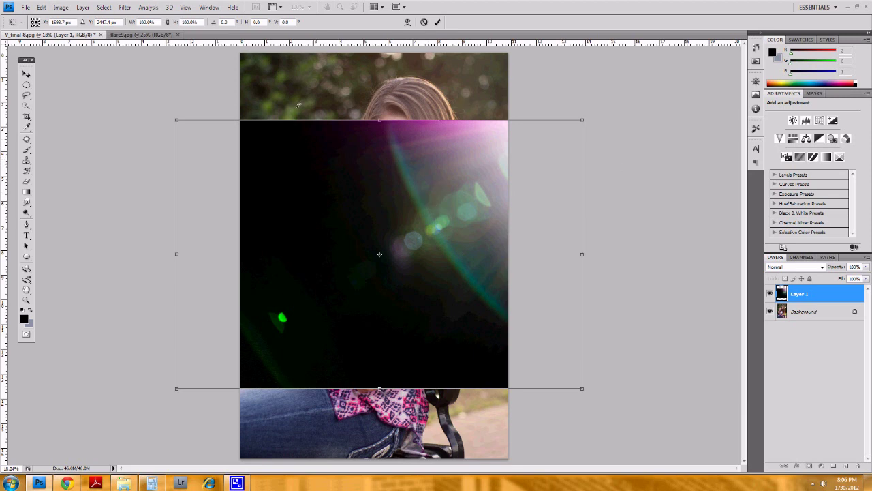
{"action": "left_click_drag", "start_coordinate": [637, 196], "coordinate": [355, 124]}
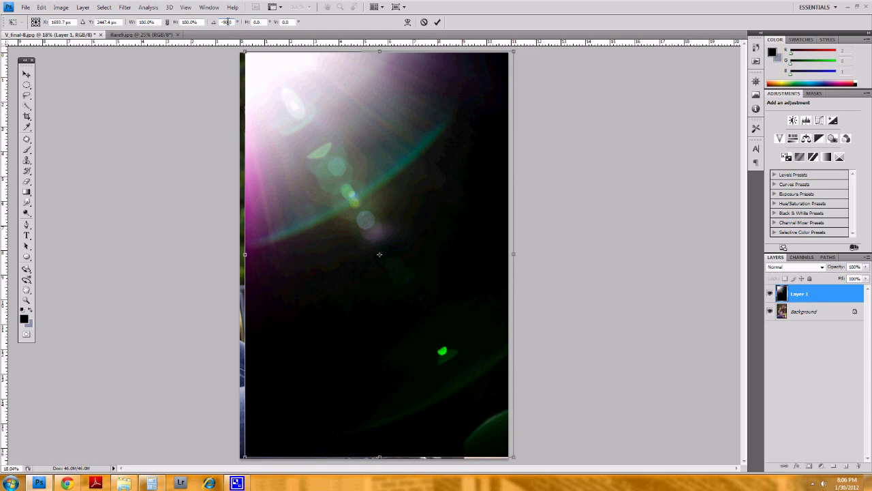
{"action": "left_click_drag", "start_coordinate": [344, 164], "coordinate": [342, 167]}
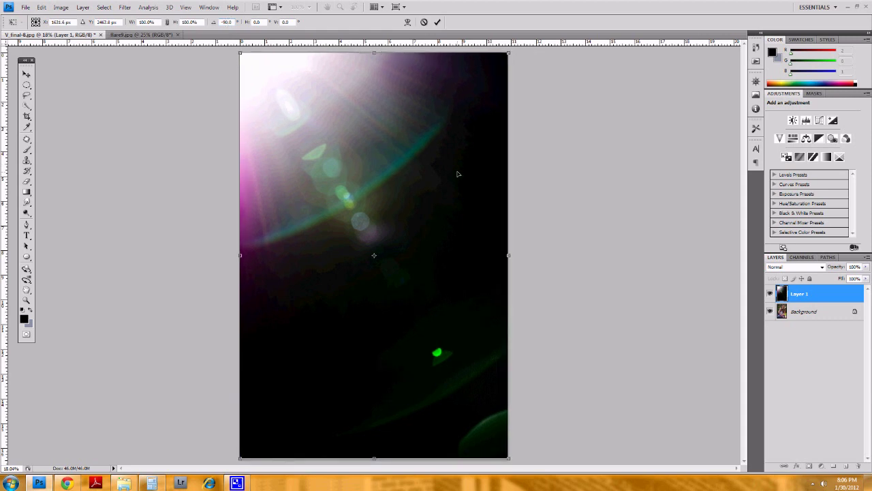
{"action": "left_click", "coordinate": [437, 24]}
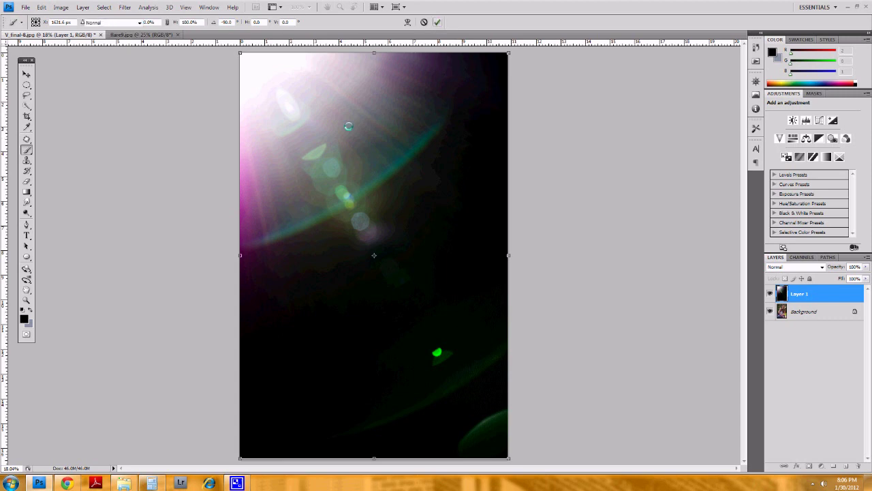
{"action": "key", "text": "b"}
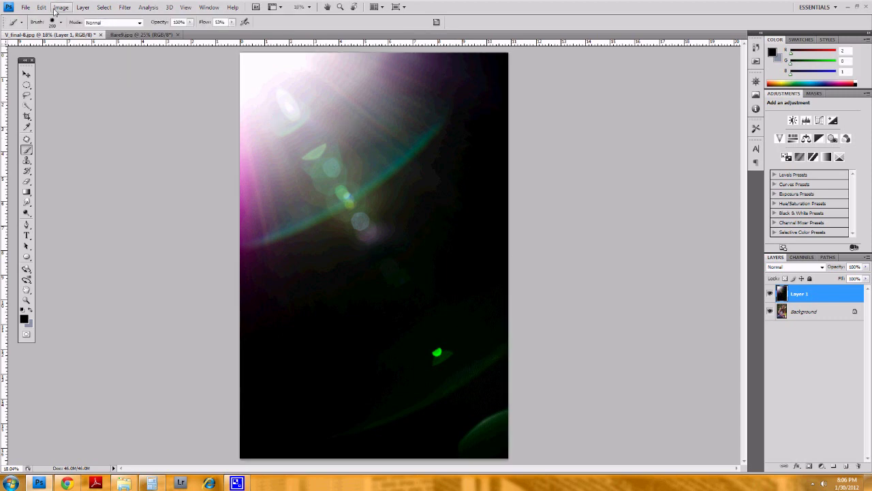
Flip the flare layer horizontally so its bright light source falls in the portrait's upper-right corner
{"action": "left_click", "coordinate": [42, 7]}
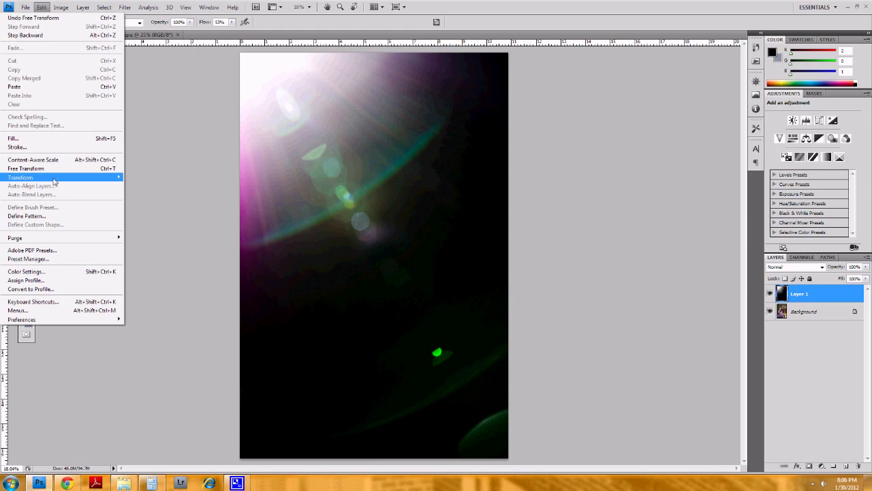
{"action": "mouse_move", "coordinate": [55, 178]}
{"action": "left_click", "coordinate": [149, 276]}
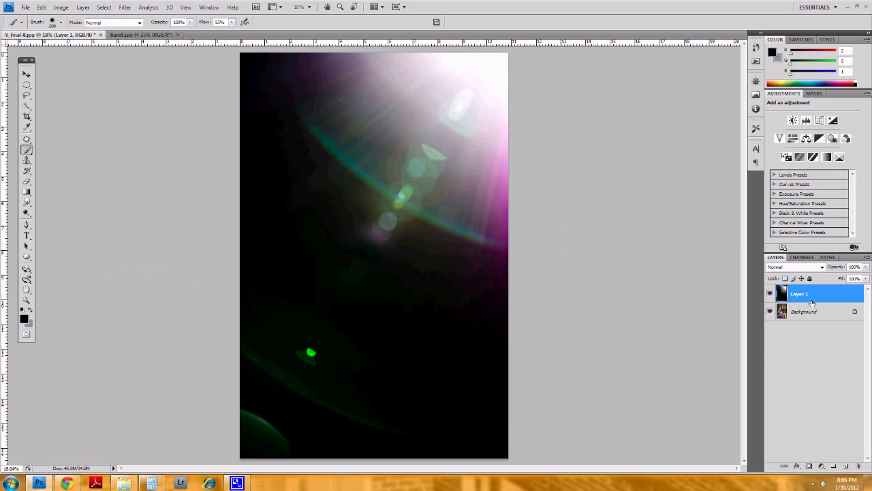
Set the flare layer's blend mode to Linear Dodge (Add)
{"action": "left_click", "coordinate": [823, 271]}
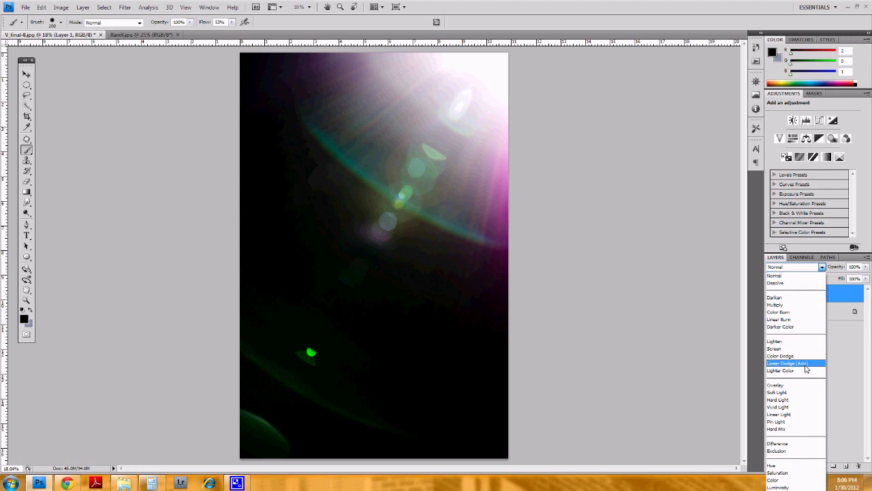
{"action": "left_click", "coordinate": [806, 368]}
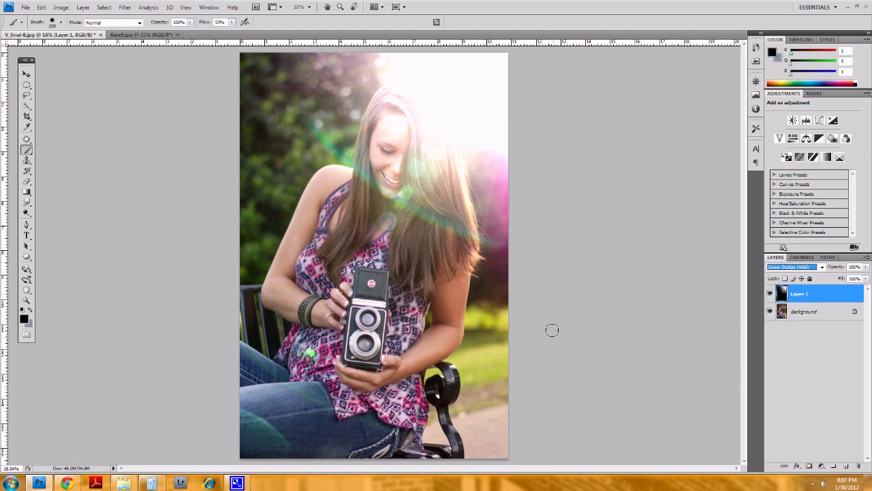
{"action": "left_click", "coordinate": [822, 267]}
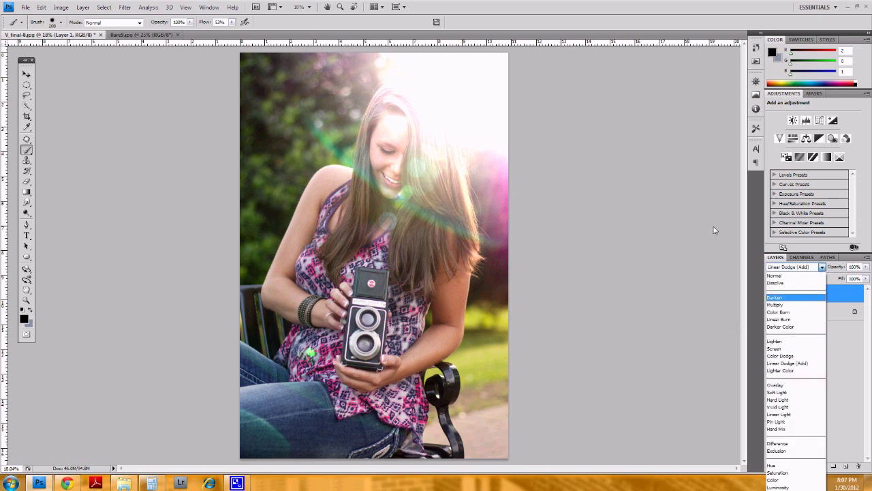
{"action": "left_click", "coordinate": [669, 239]}
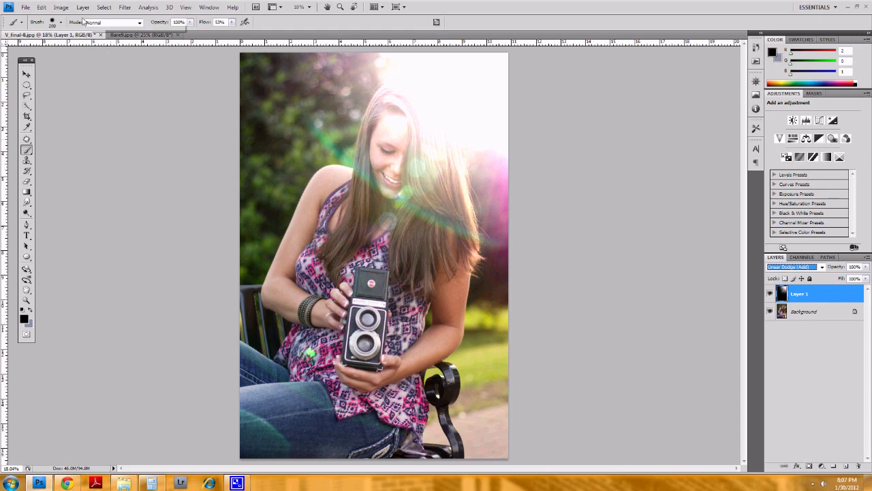
Start a Levels adjustment on the flare layer and set the black input level to 10
{"action": "left_click", "coordinate": [60, 7]}
{"action": "mouse_move", "coordinate": [59, 28]}
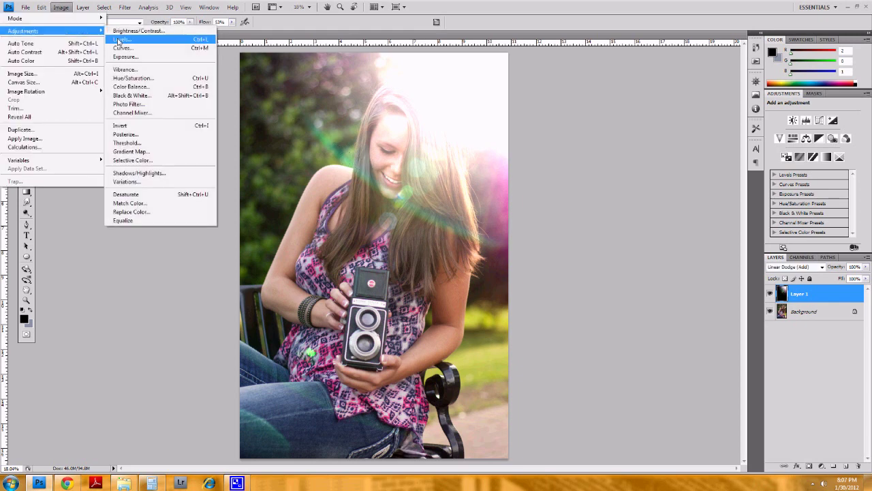
{"action": "left_click", "coordinate": [121, 42]}
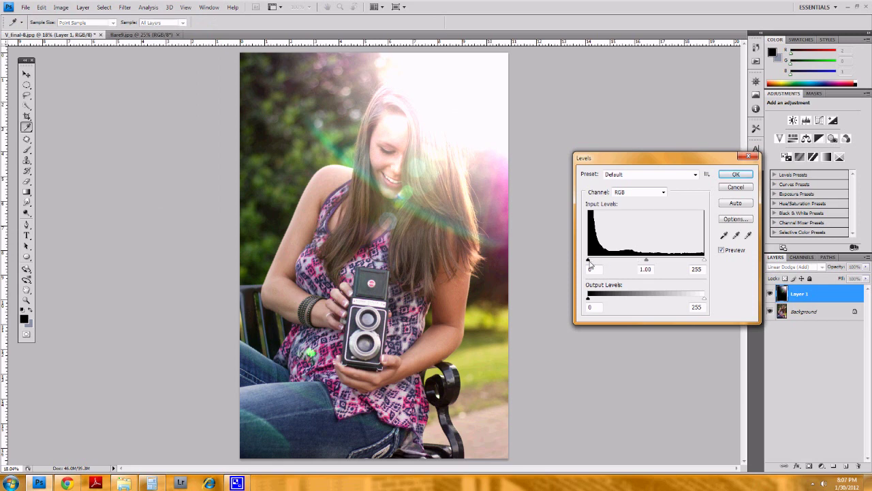
{"action": "left_click_drag", "start_coordinate": [589, 263], "coordinate": [592, 266]}
{"action": "left_click_drag", "start_coordinate": [592, 265], "coordinate": [593, 265]}
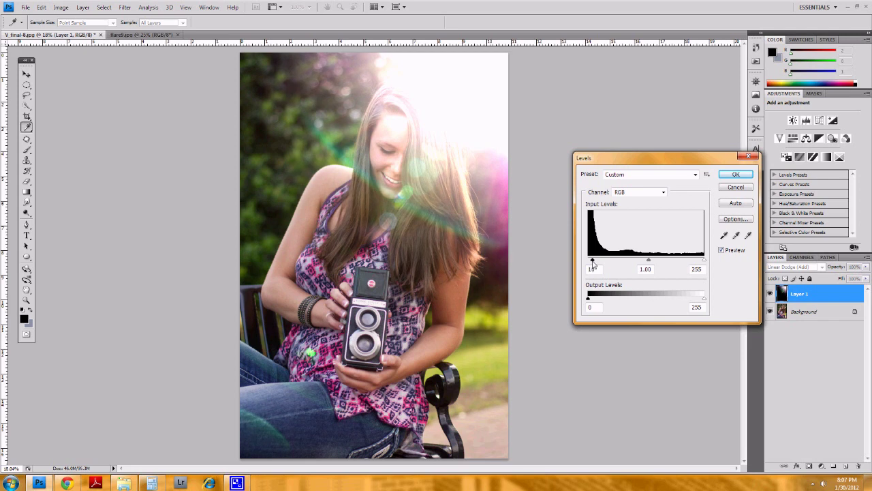
{"action": "left_click_drag", "start_coordinate": [593, 264], "coordinate": [592, 265]}
Lower the flare's white output level to 159 in the Levels adjustment
{"action": "left_click_drag", "start_coordinate": [705, 302], "coordinate": [667, 302]}
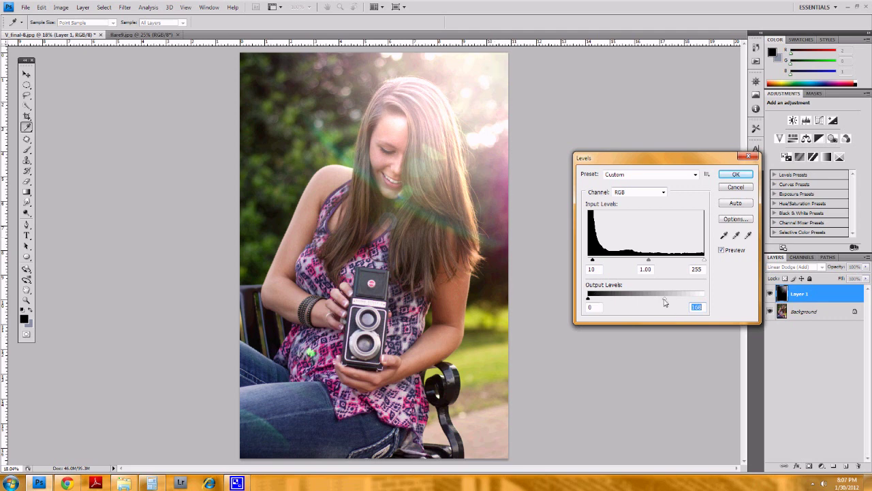
{"action": "left_click_drag", "start_coordinate": [665, 302], "coordinate": [646, 302]}
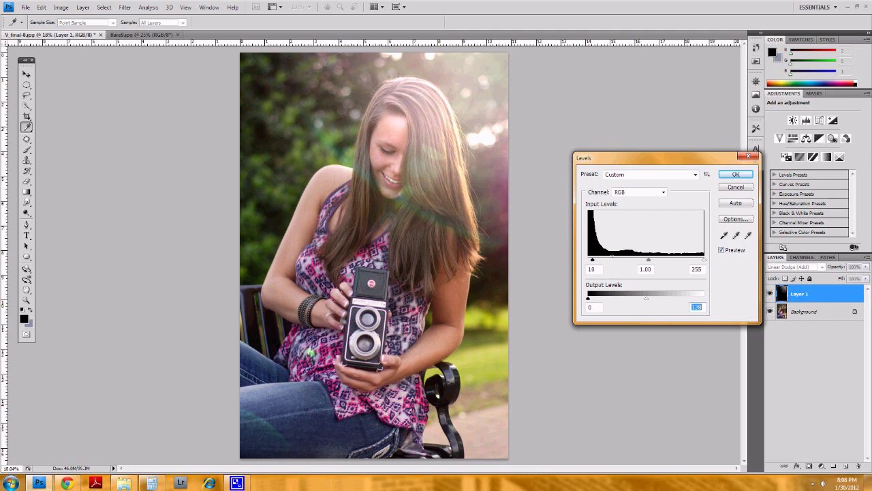
{"action": "left_click_drag", "start_coordinate": [648, 300], "coordinate": [650, 303]}
{"action": "left_click_drag", "start_coordinate": [650, 303], "coordinate": [660, 301]}
Try raising the flare's black output level to 41 and return it to 0
{"action": "left_click_drag", "start_coordinate": [589, 299], "coordinate": [604, 304]}
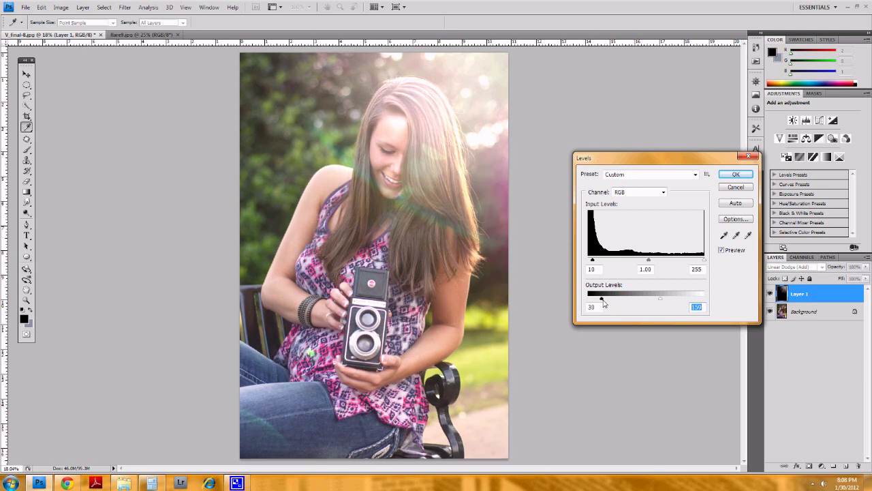
{"action": "left_click_drag", "start_coordinate": [605, 304], "coordinate": [608, 304]}
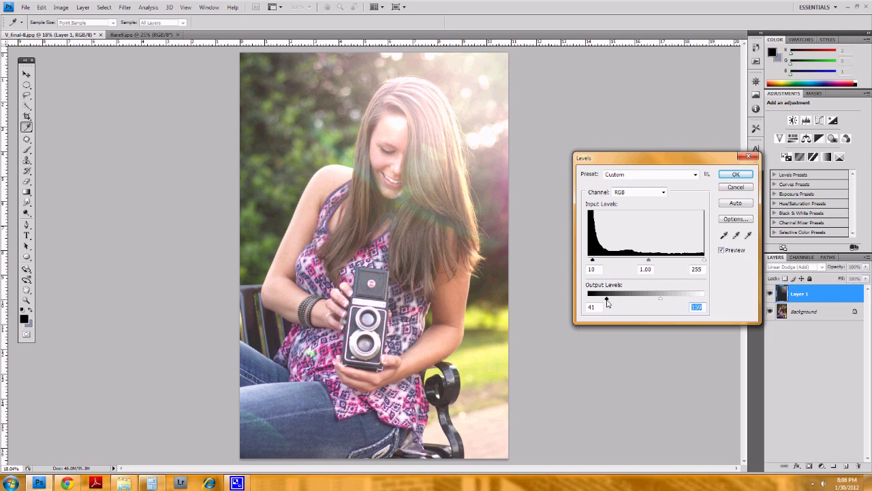
{"action": "left_click", "coordinate": [607, 303]}
{"action": "left_click_drag", "start_coordinate": [609, 302], "coordinate": [588, 300]}
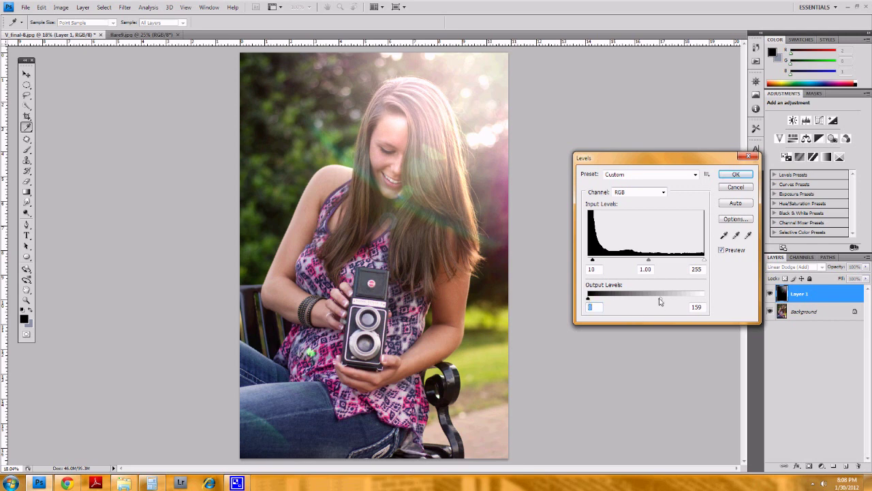
Set the flare's white output level to 147, keep the black output at 0, and apply the Levels adjustment
{"action": "left_click_drag", "start_coordinate": [659, 302], "coordinate": [654, 301]}
{"action": "mouse_move", "coordinate": [588, 300]}
{"action": "left_mouse_down"}
{"action": "mouse_move", "coordinate": [600, 301]}
{"action": "mouse_move", "coordinate": [592, 304]}
{"action": "left_mouse_up"}
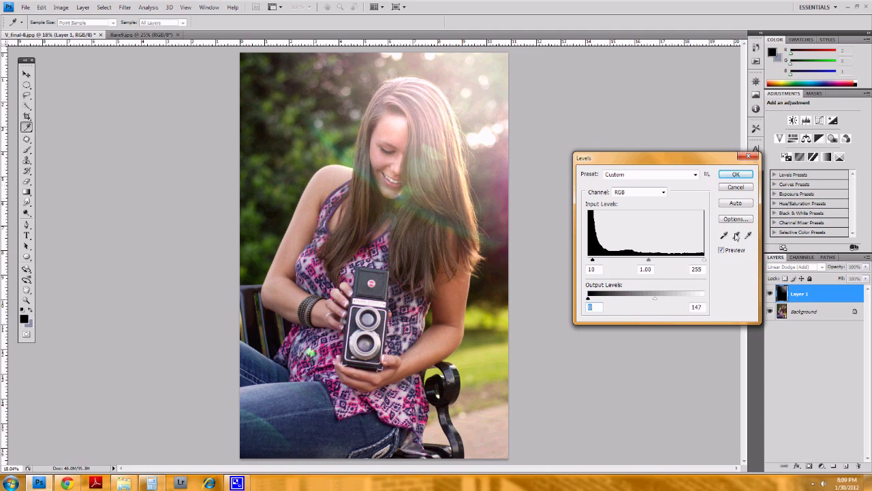
{"action": "left_click", "coordinate": [736, 175]}
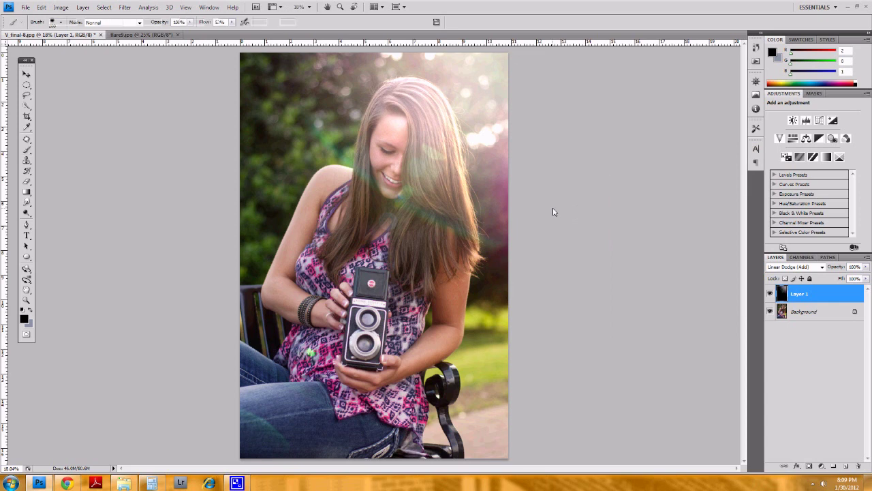
Try shifting the flare layer right and down over the portrait with Free Transform, and realign it with the canvas edges
{"action": "key", "text": "ctrl+t"}
{"action": "mouse_move", "coordinate": [475, 208]}
{"action": "left_mouse_down"}
{"action": "mouse_move", "coordinate": [481, 214]}
{"action": "mouse_move", "coordinate": [489, 185]}
{"action": "mouse_move", "coordinate": [488, 208]}
{"action": "left_mouse_up"}
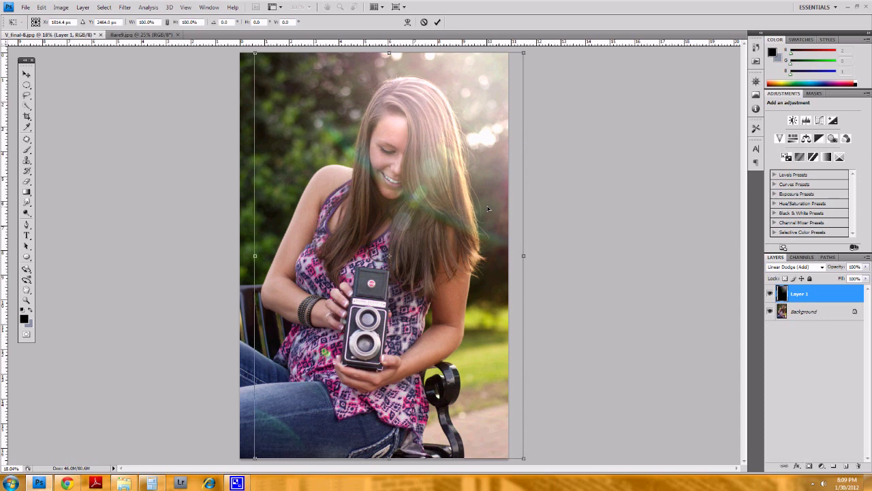
{"action": "left_click_drag", "start_coordinate": [488, 207], "coordinate": [485, 230]}
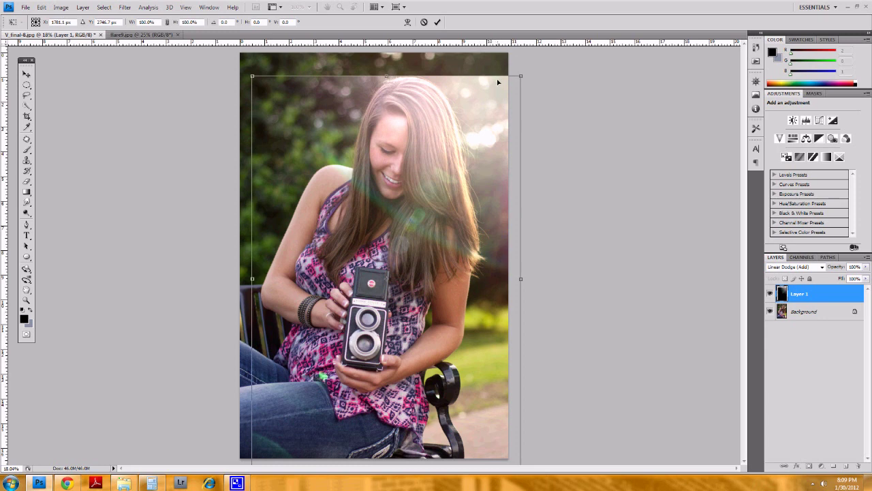
{"action": "left_click_drag", "start_coordinate": [446, 167], "coordinate": [438, 151]}
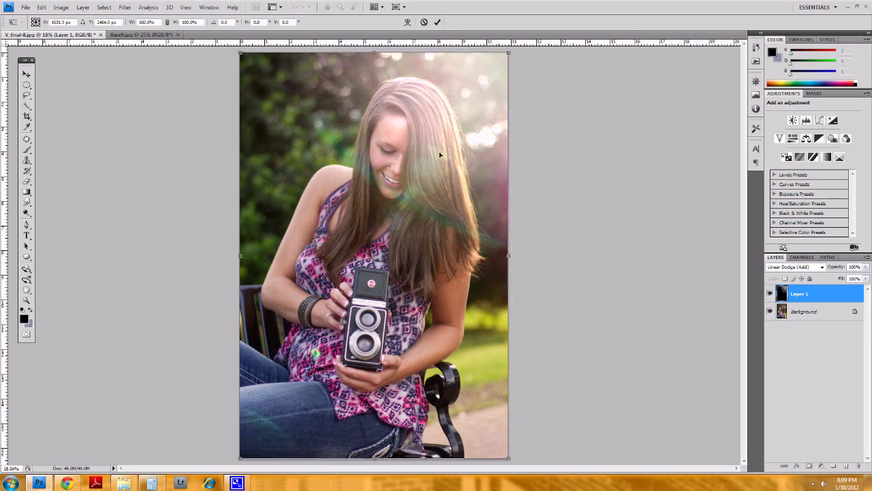